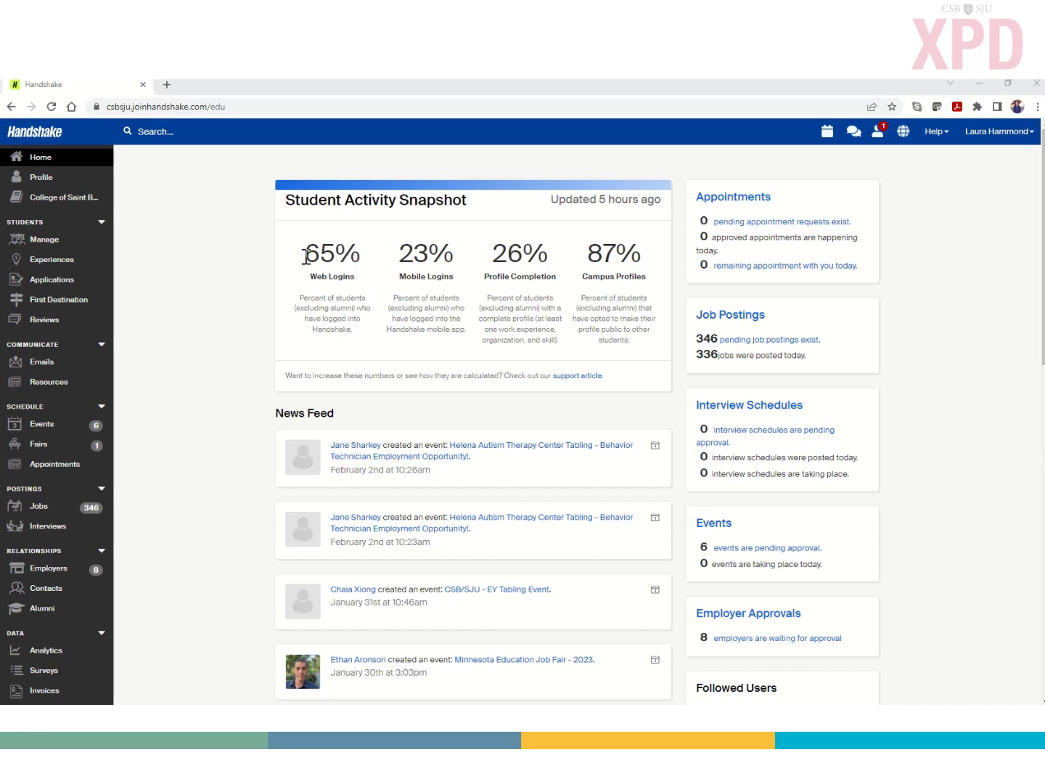
# Step: Highlight the 65% web logins and 87% campus profiles figures, then go to managing students
pyautogui.moveTo(303, 254); pyautogui.dragTo(363, 259)
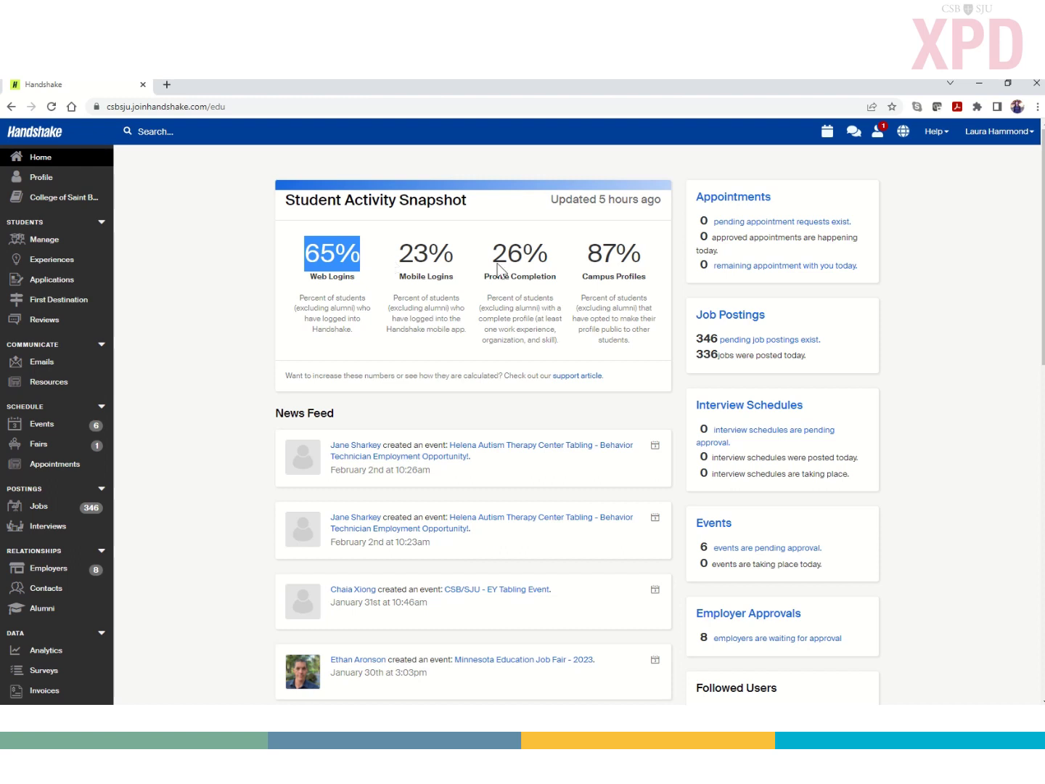
pyautogui.moveTo(588, 254); pyautogui.dragTo(650, 267)
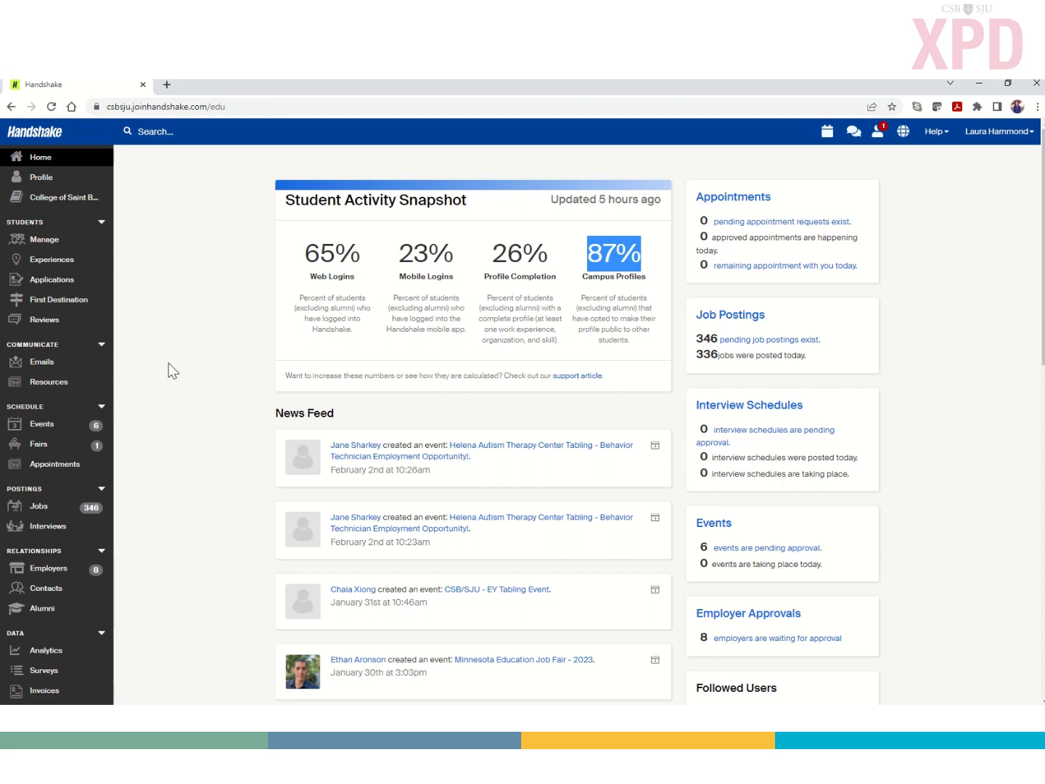
pyautogui.click(44, 245)
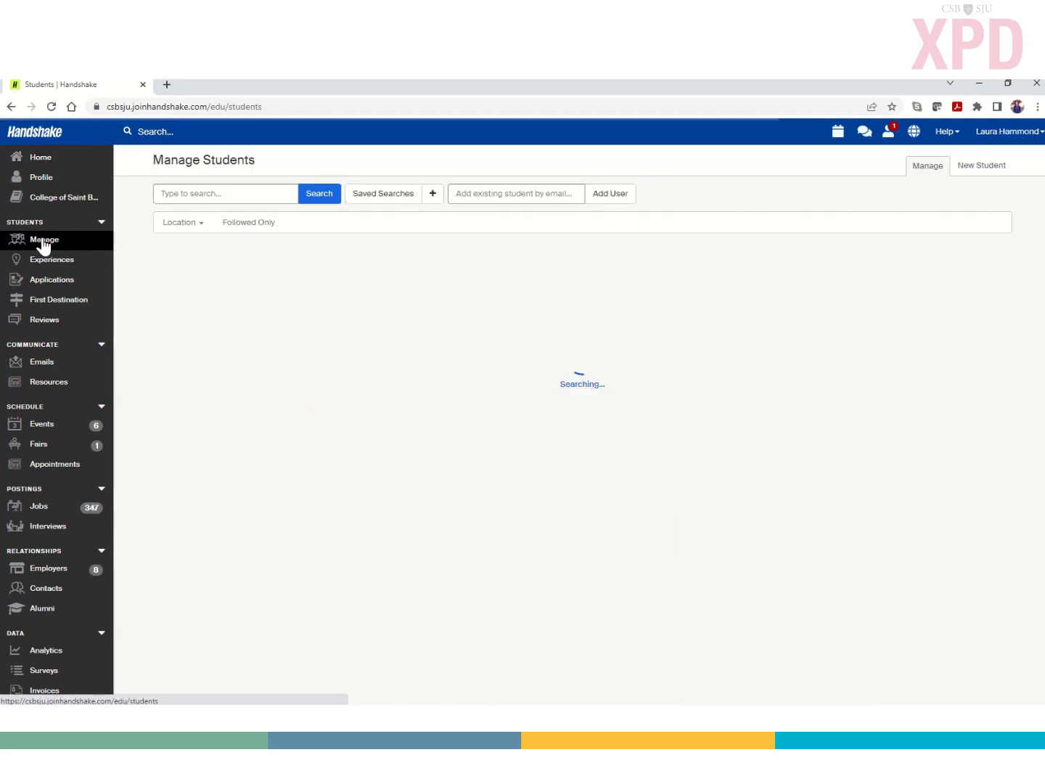
# Step: Search the student list by the student's first name and open the matching senior's profile
pyautogui.click(245, 196)
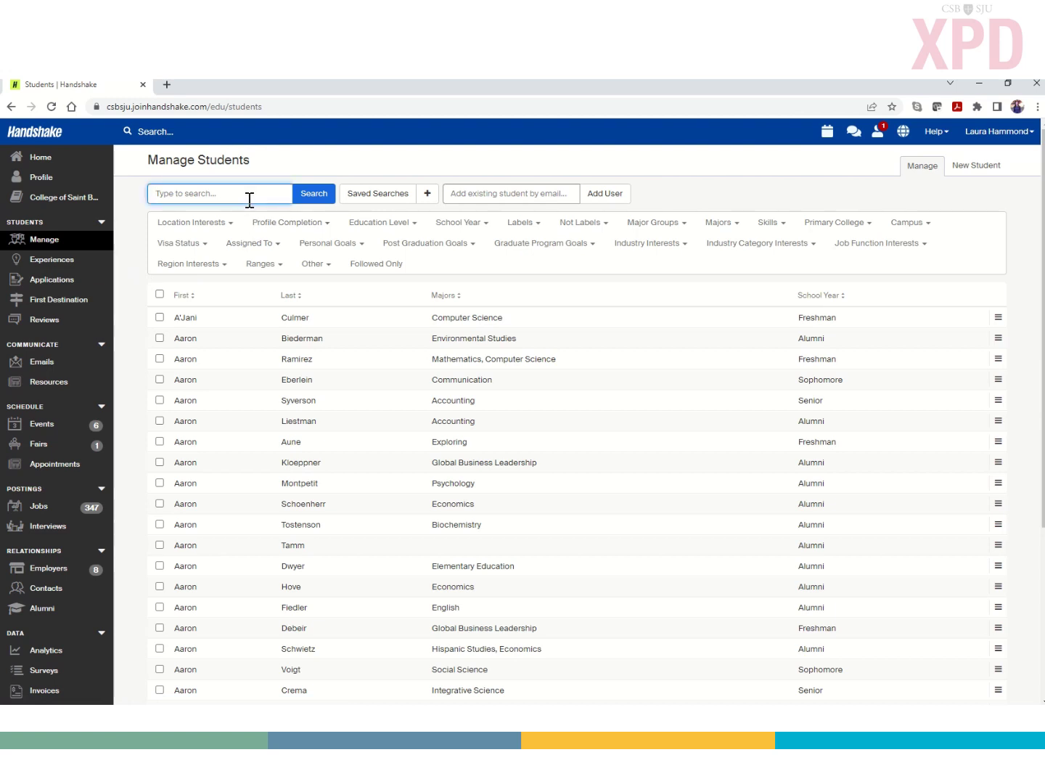
pyautogui.write('ashlee')
pyautogui.press('Return')
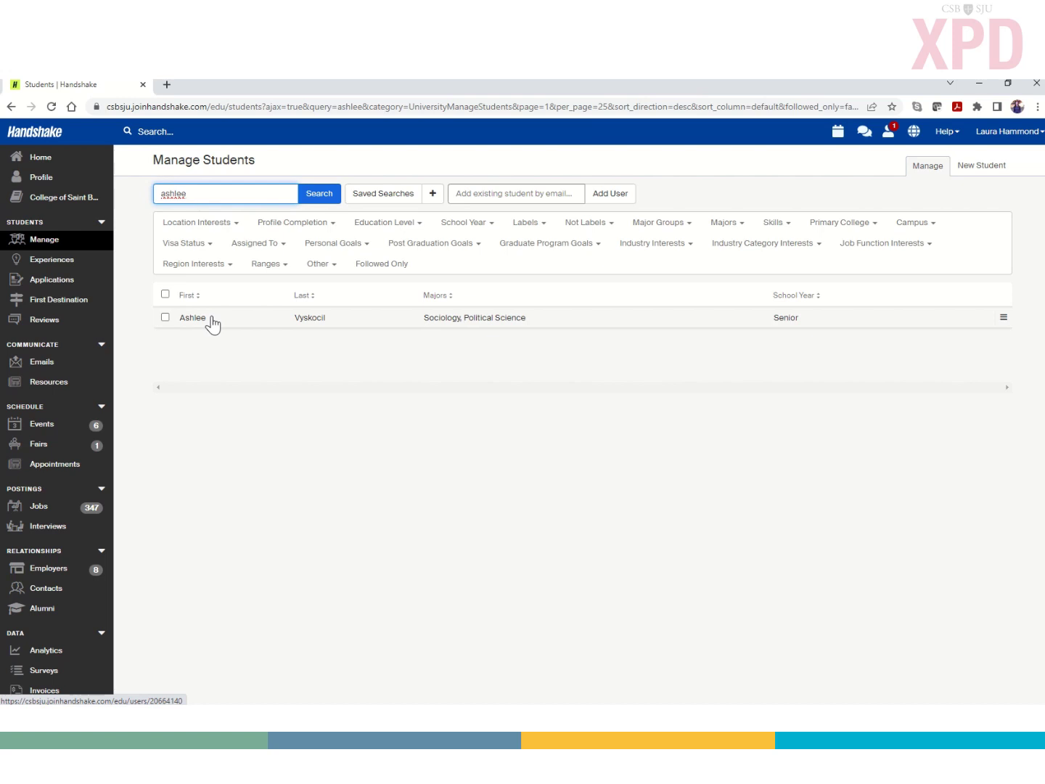
pyautogui.click(212, 318)
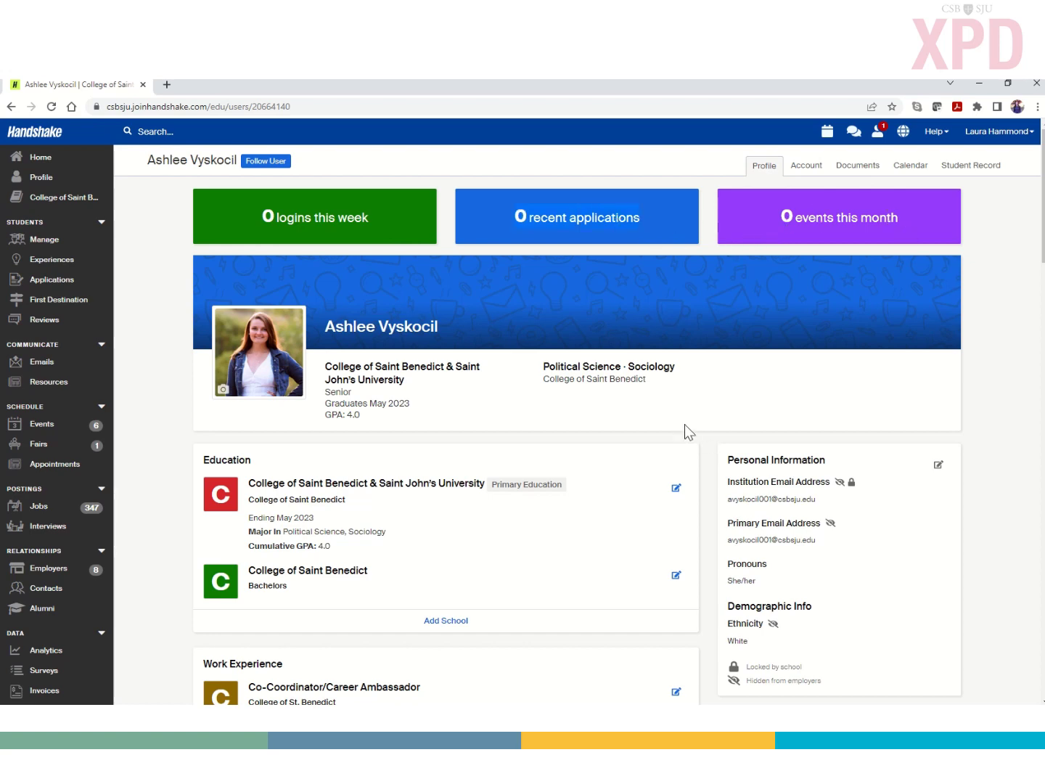
# Step: Scroll down to the profile's Actions panel and choose View As This User
pyautogui.scroll(-3, 682, 421)
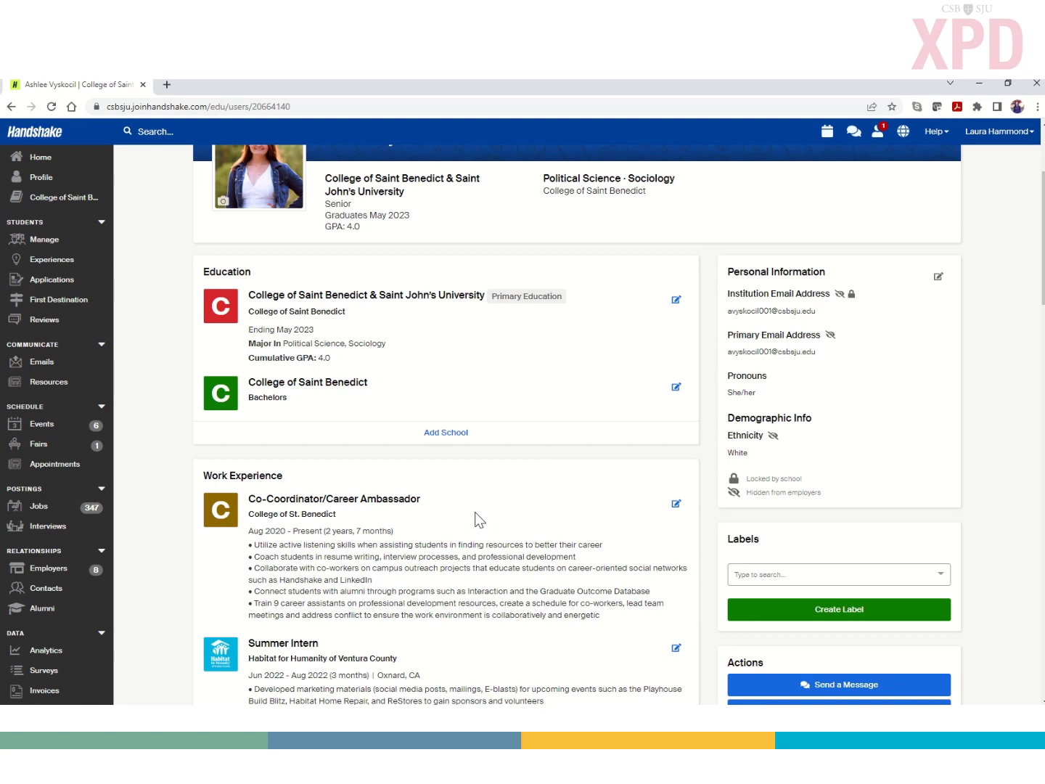
pyautogui.scroll(-2, 480, 508)
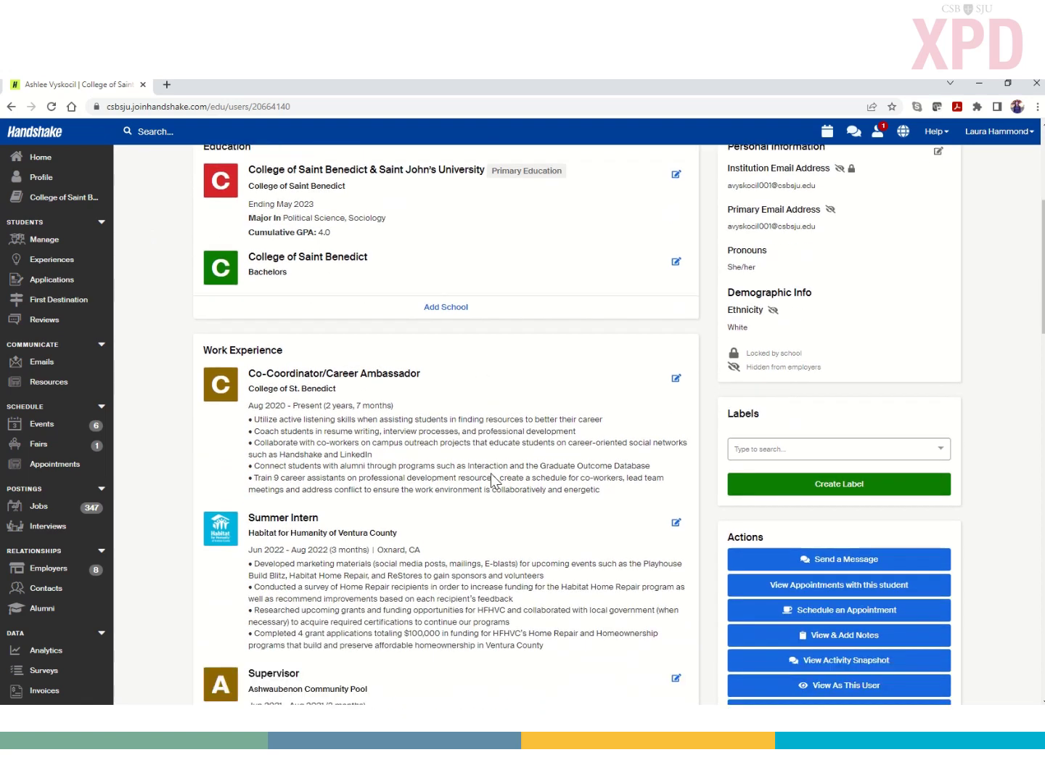
pyautogui.scroll(-2, 519, 465)
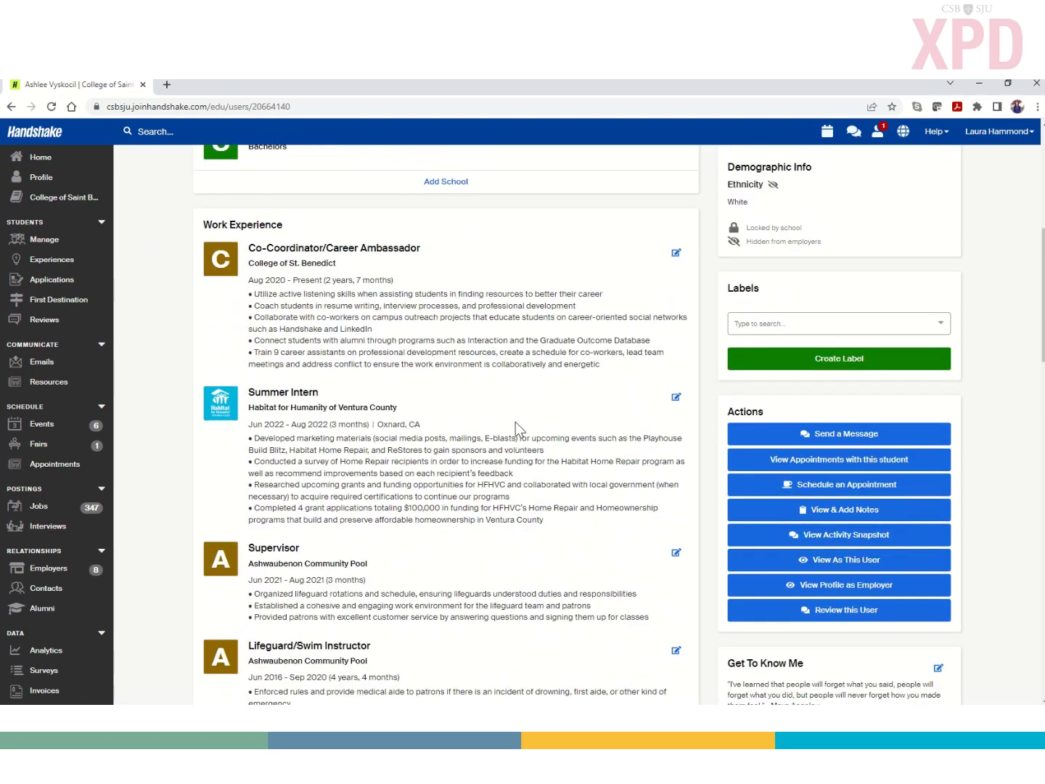
pyautogui.scroll(-1, 771, 501)
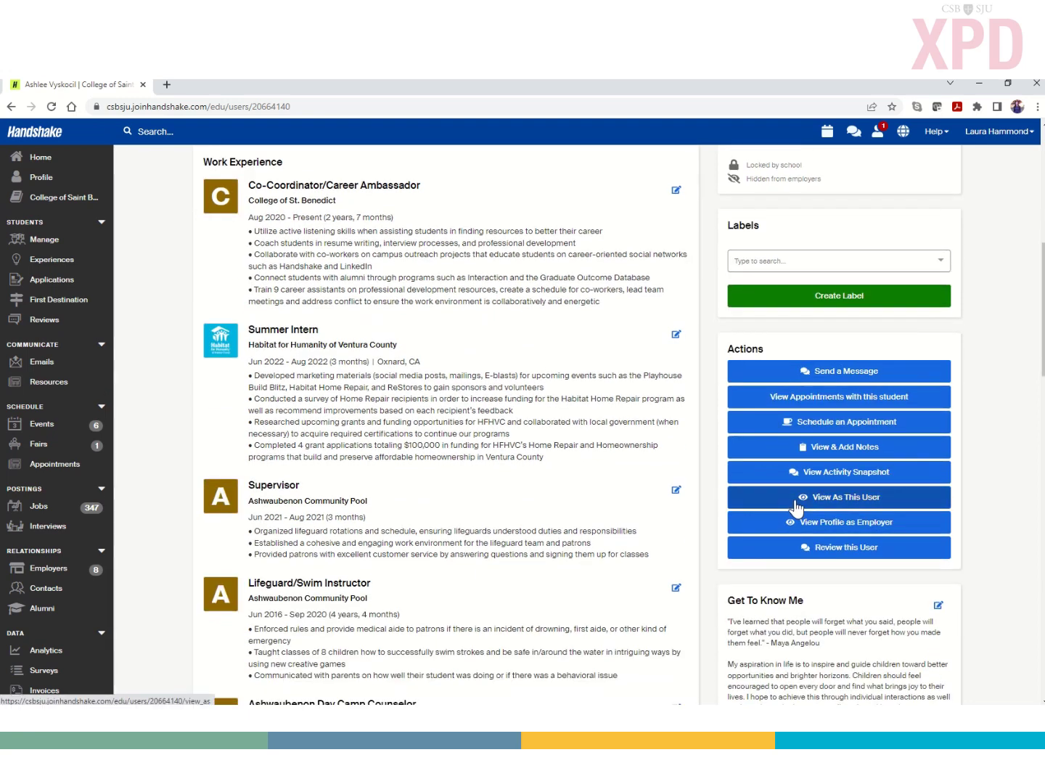
pyautogui.click(796, 506)
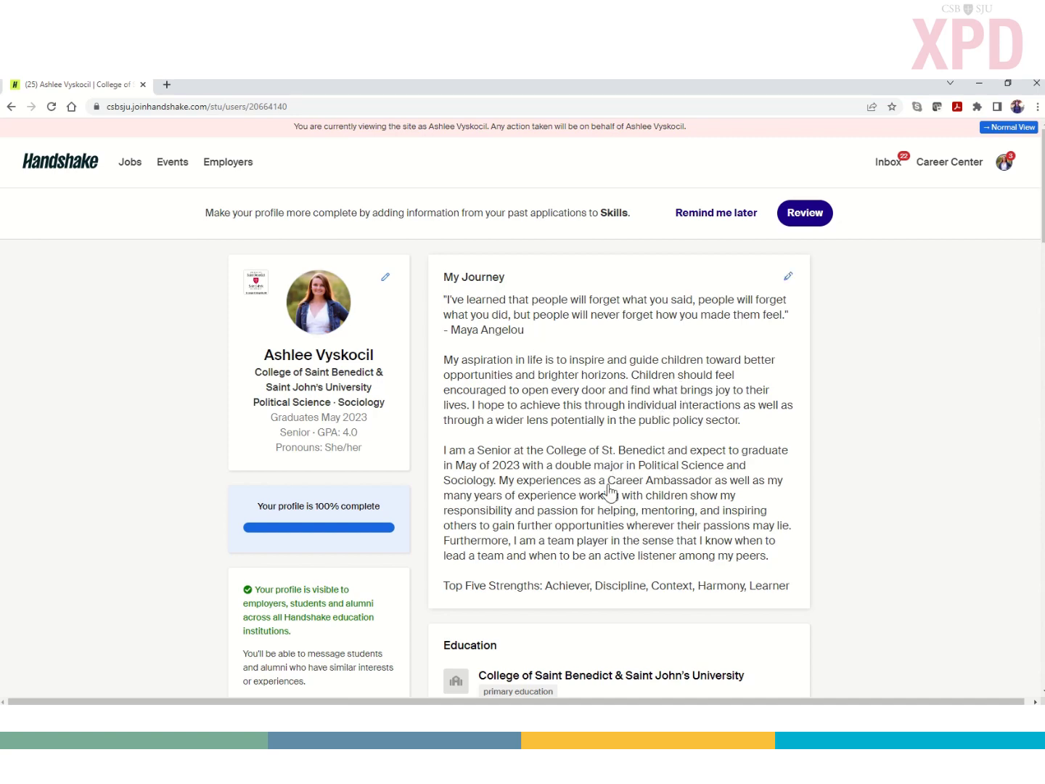
# Step: Scroll the student-view profile and open the student's avatar account menu
pyautogui.scroll(-2, 611, 493)
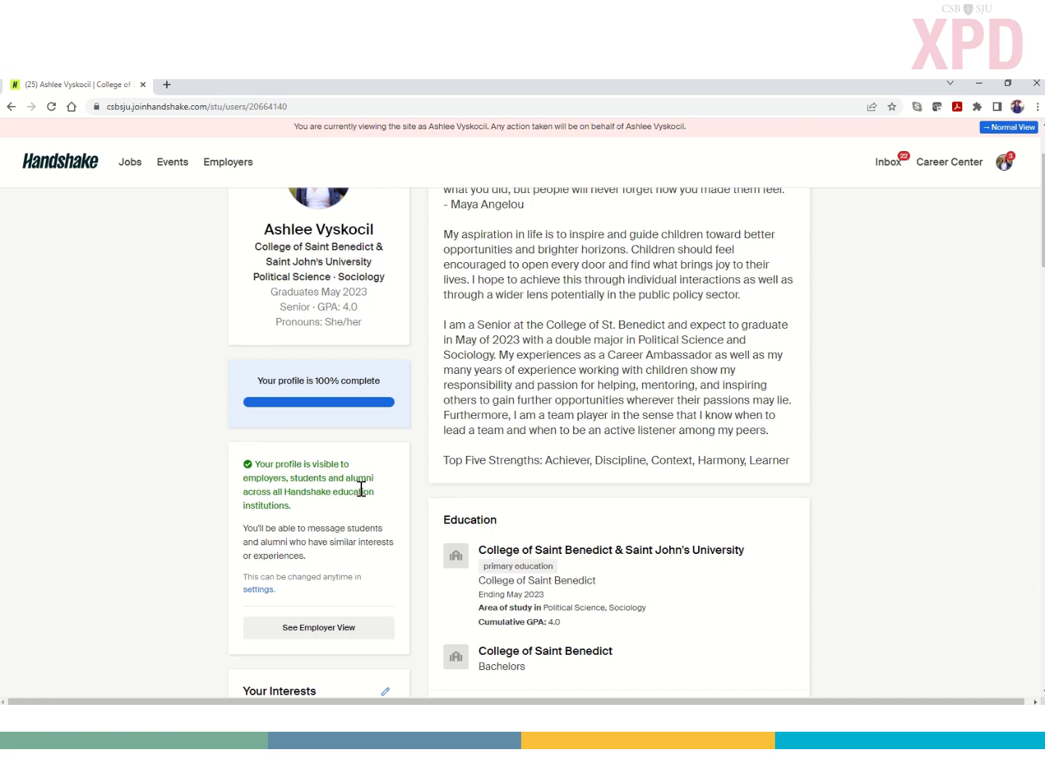
pyautogui.click(1004, 164)
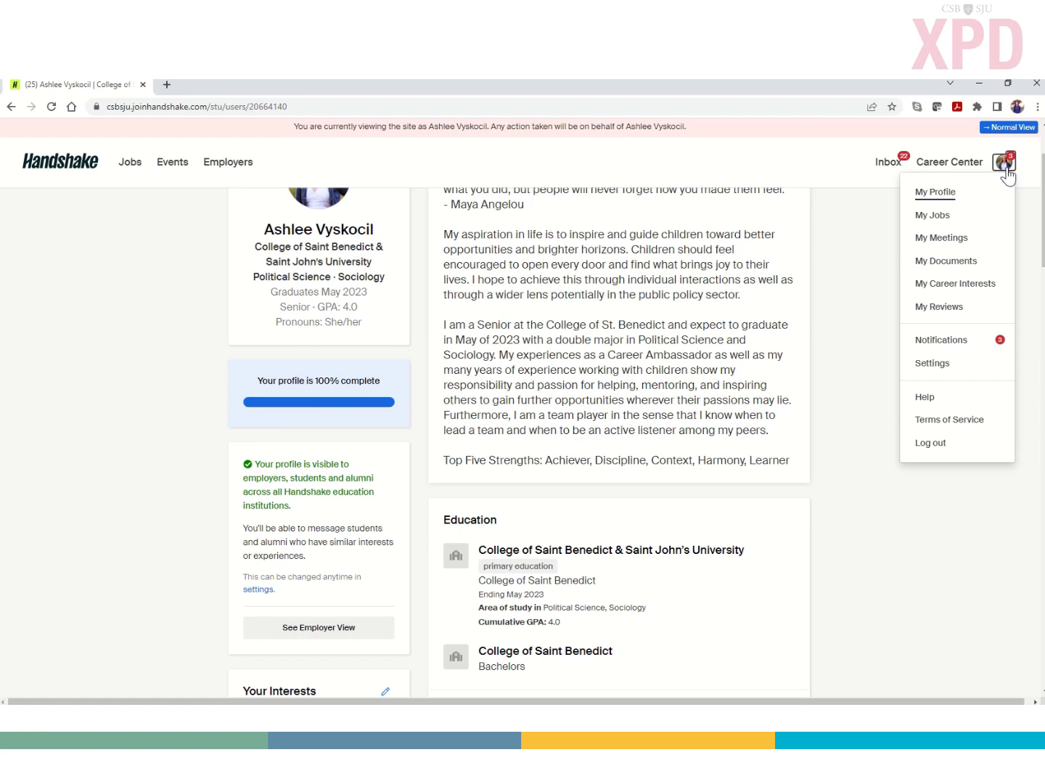
# Step: Review Career Interests (Counseling, Research, Writing / Editing) through the May 2023 graduation date, then reopen the account menu
pyautogui.click(950, 286)
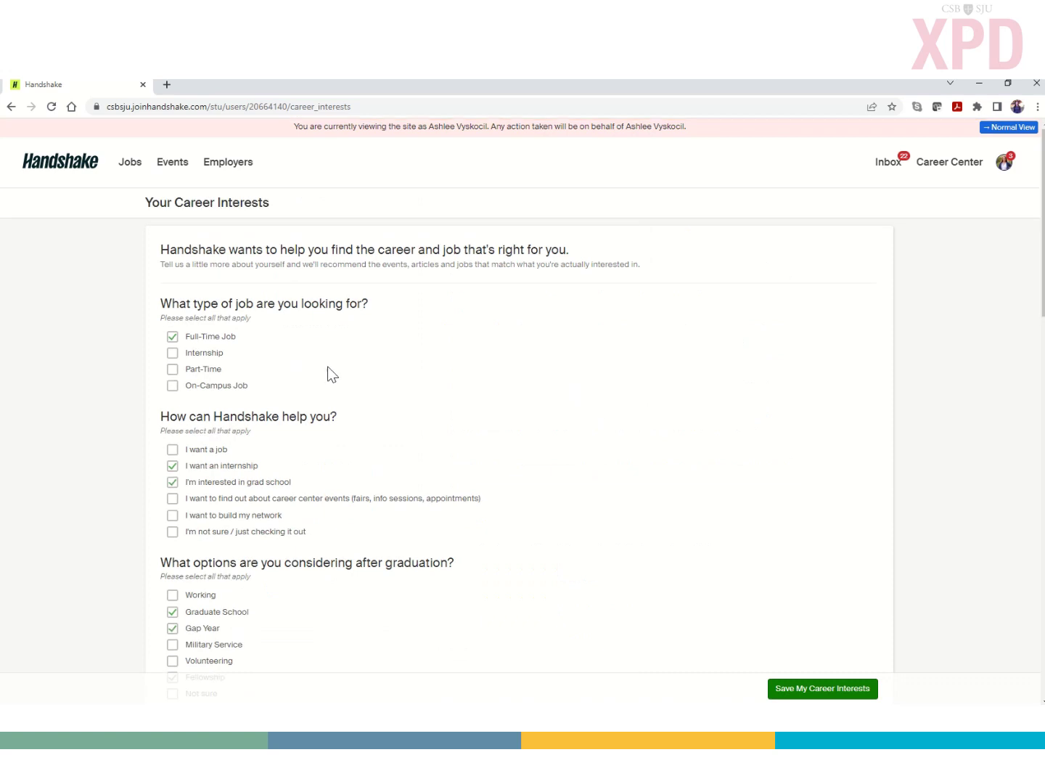
pyautogui.scroll(-1, 328, 366)
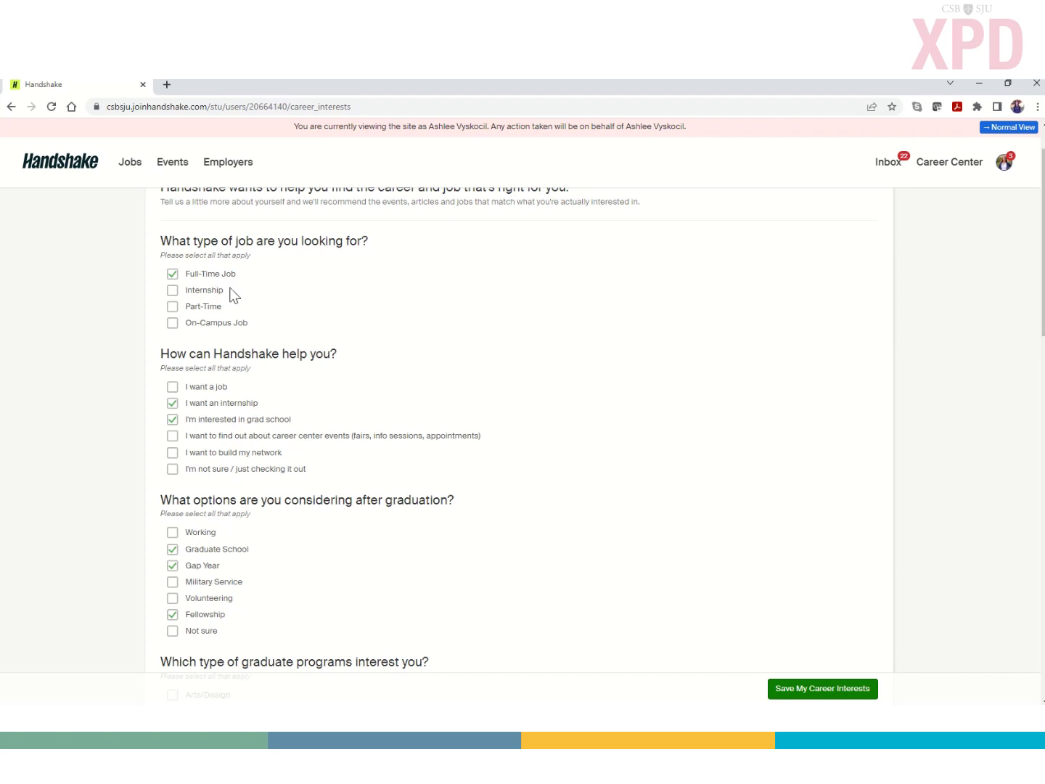
pyautogui.scroll(-1, 290, 397)
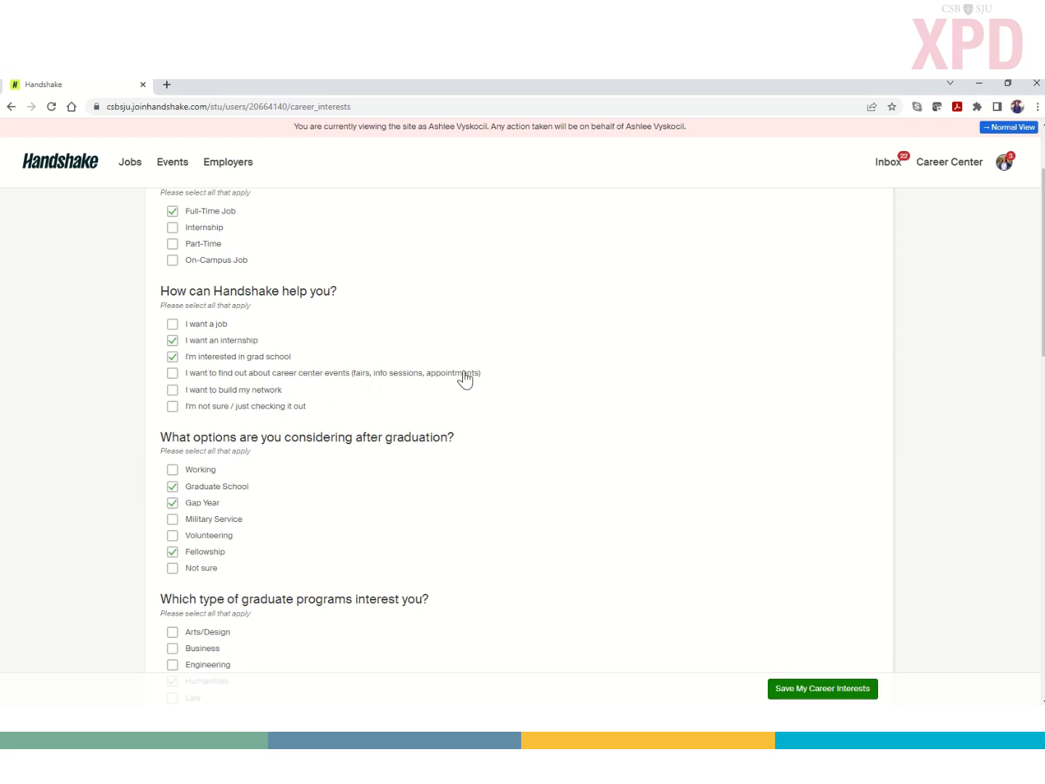
pyautogui.scroll(-5, 464, 376)
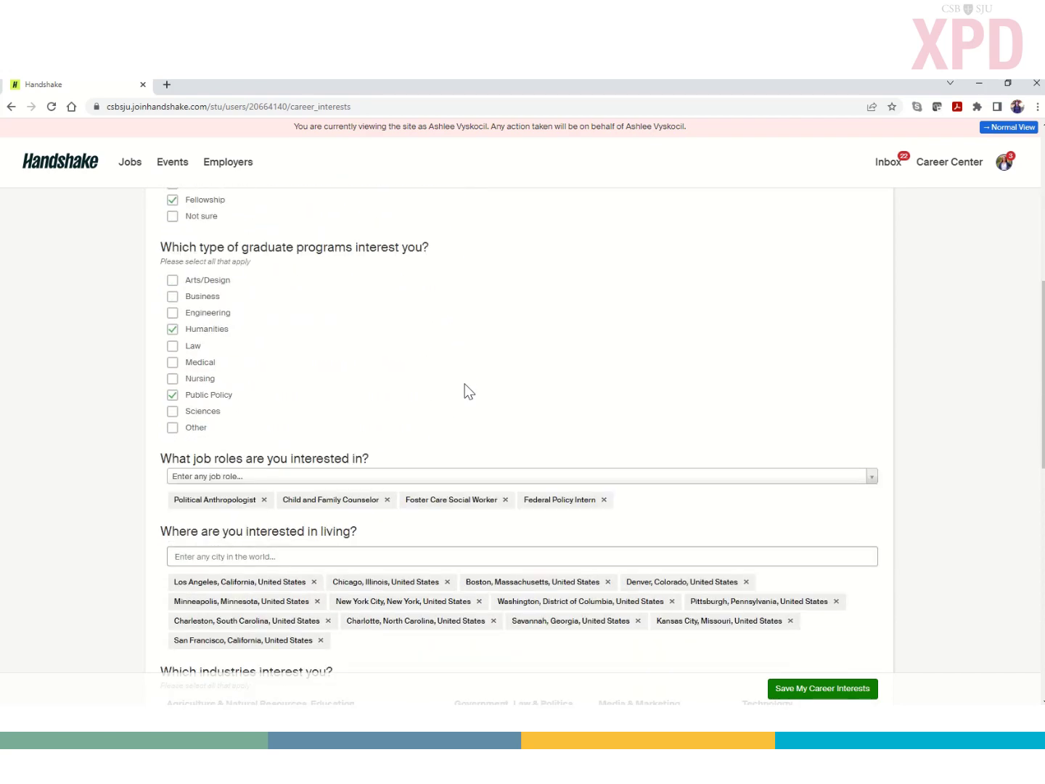
pyautogui.scroll(-2, 465, 382)
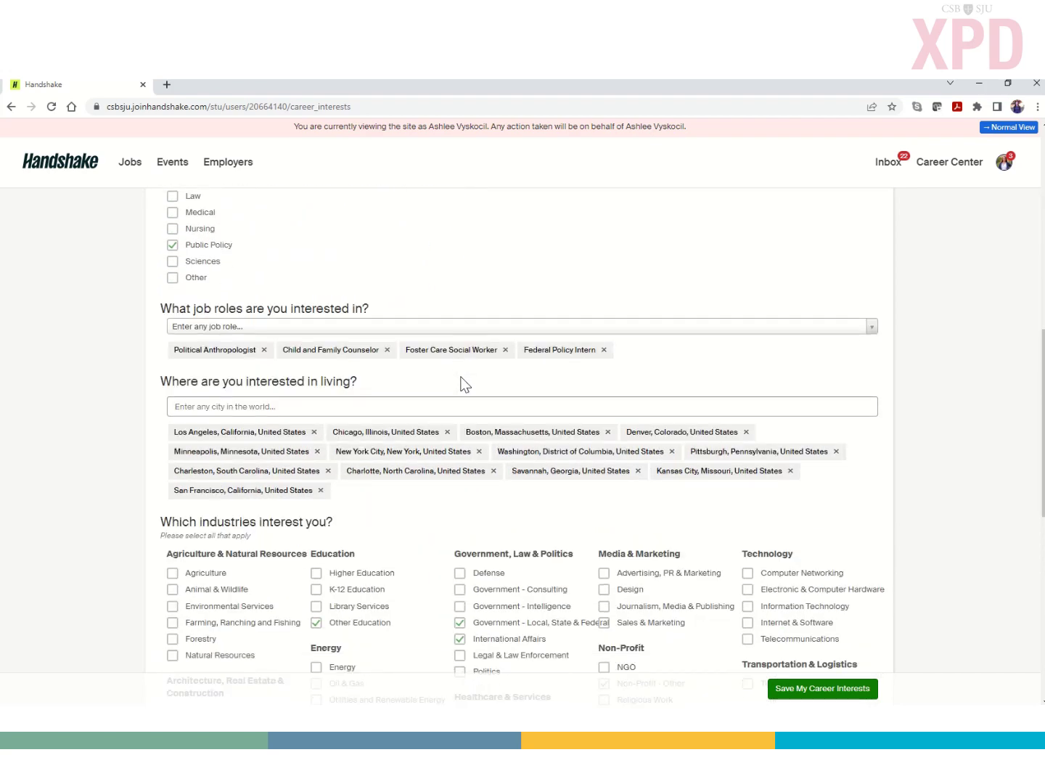
pyautogui.scroll(-1, 465, 384)
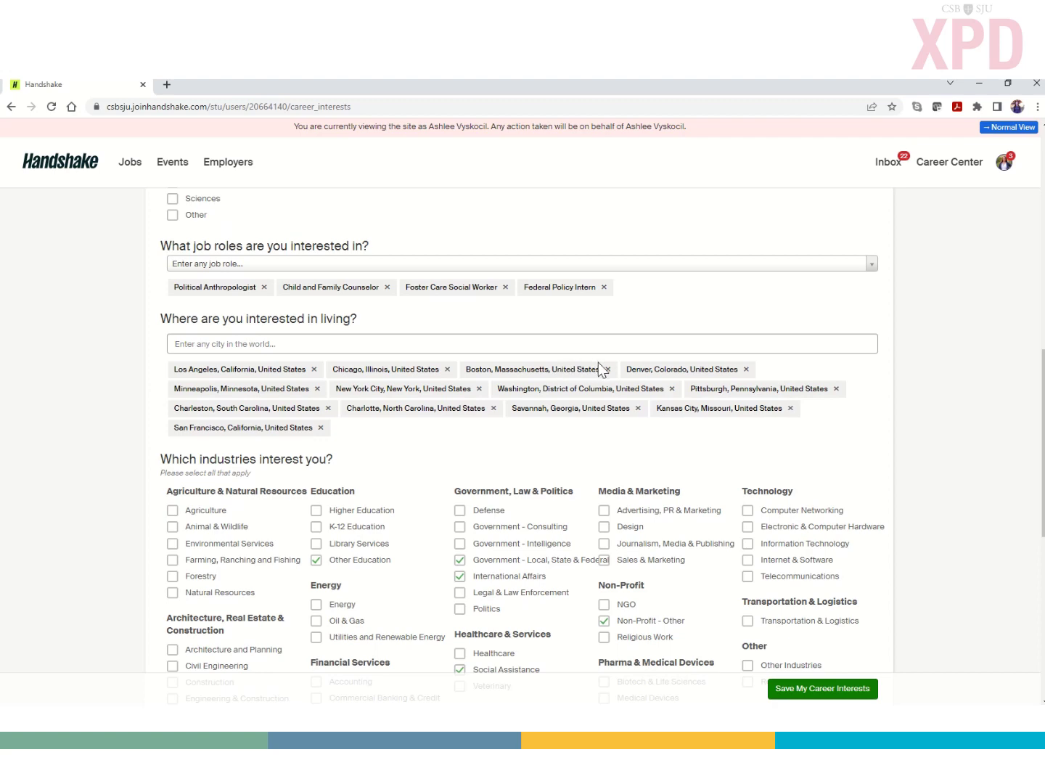
pyautogui.scroll(-2, 597, 362)
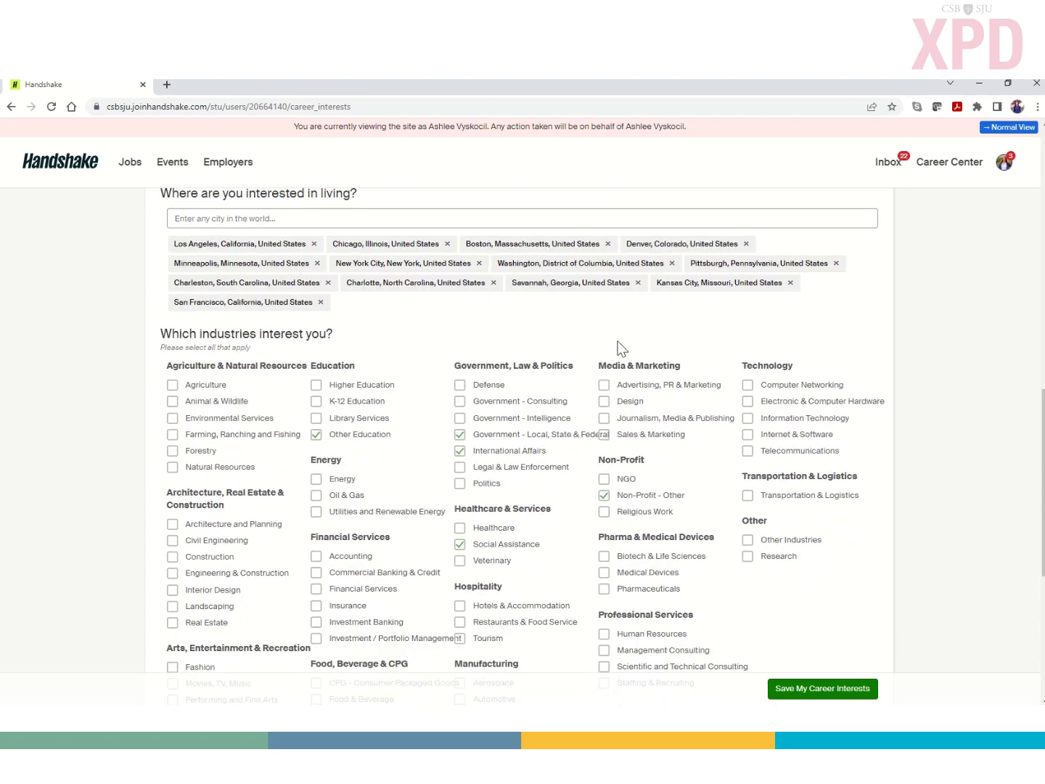
pyautogui.scroll(-1, 617, 346)
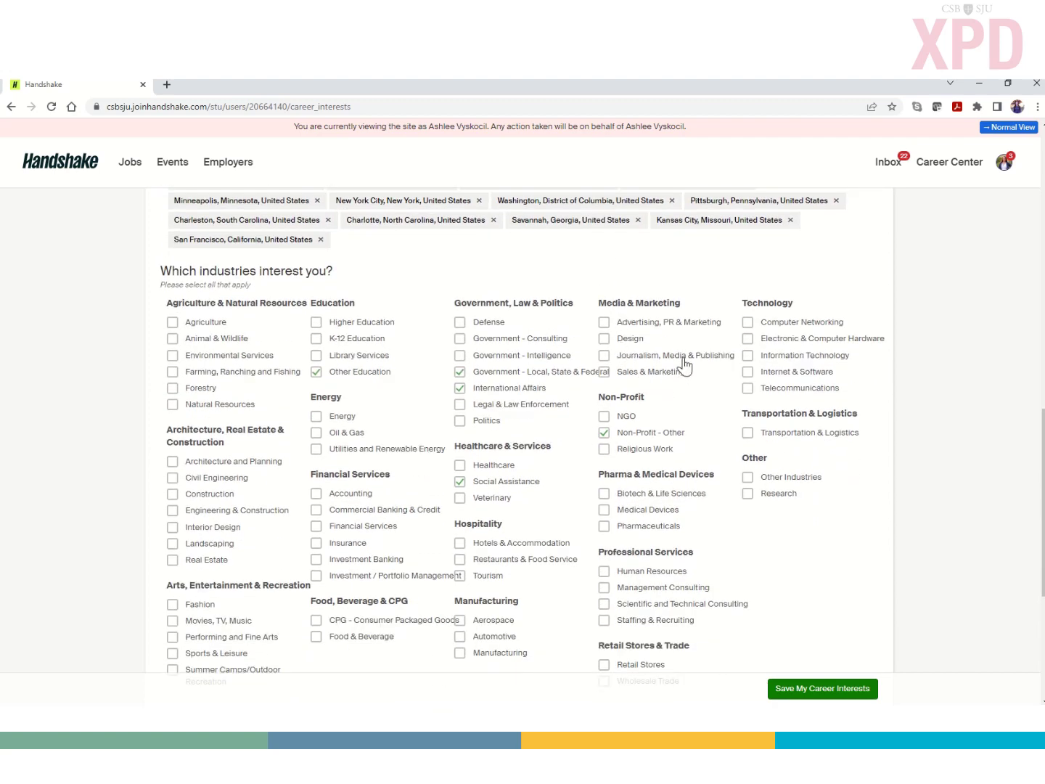
pyautogui.scroll(-1, 684, 360)
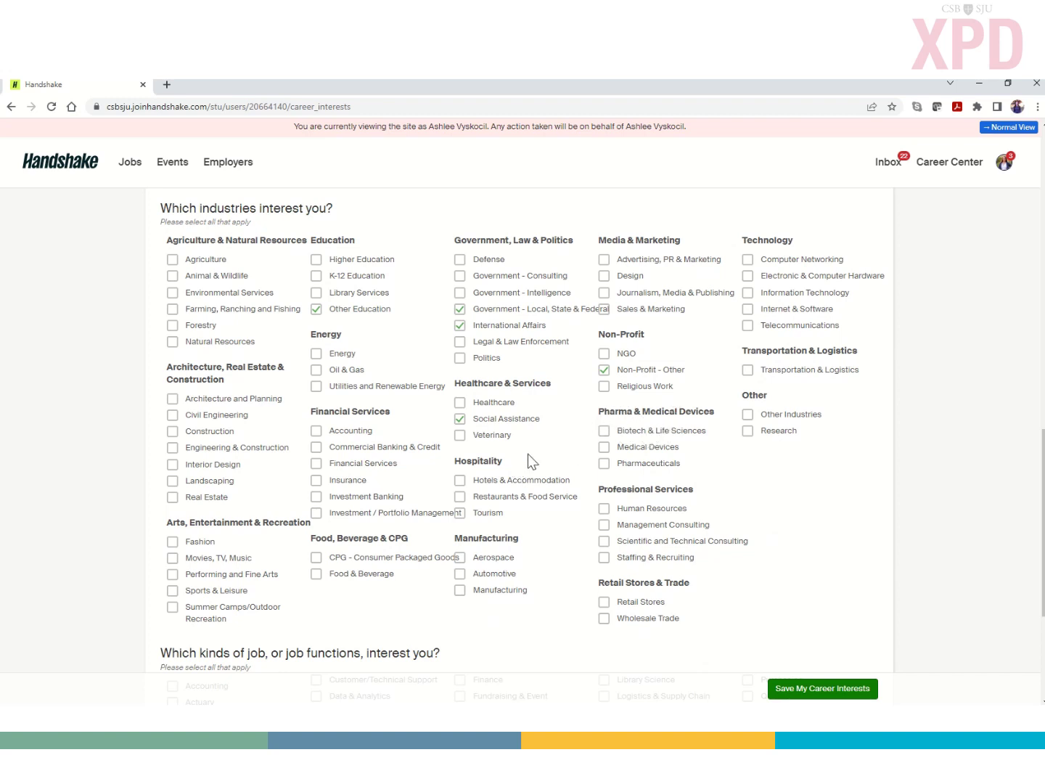
pyautogui.scroll(-1, 585, 453)
pyautogui.scroll(-3, 584, 454)
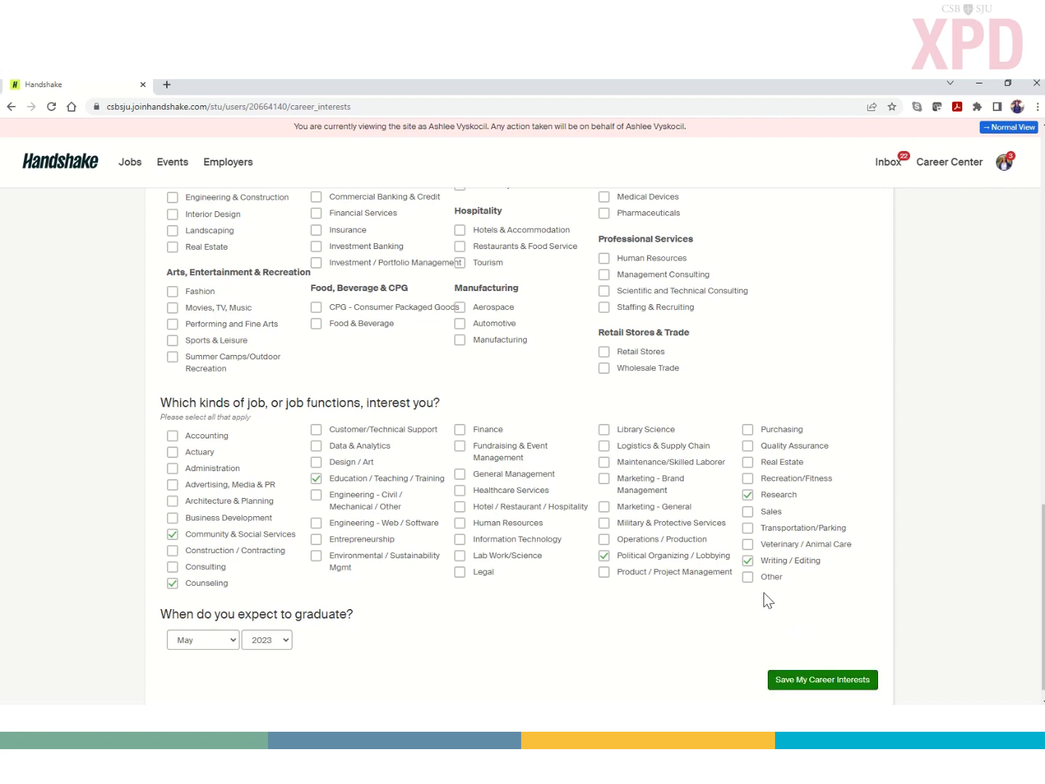
pyautogui.click(1004, 164)
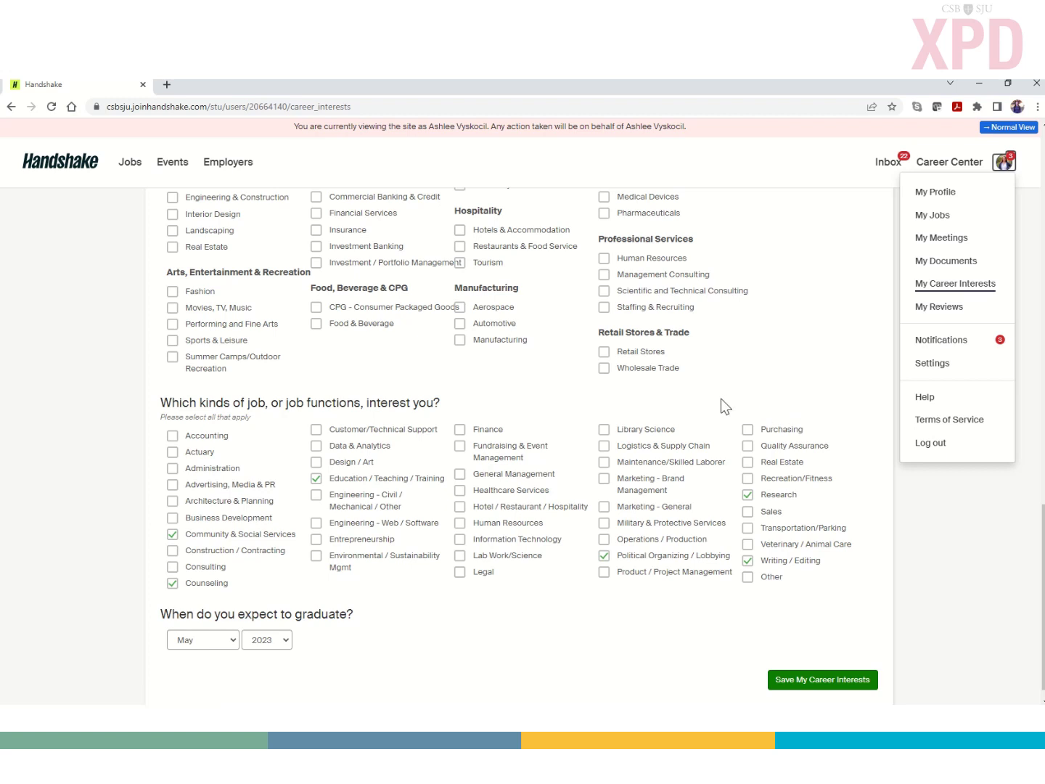
# Step: Search jobs for 'marketing', limited to Los Angeles, California internships
pyautogui.click(131, 164)
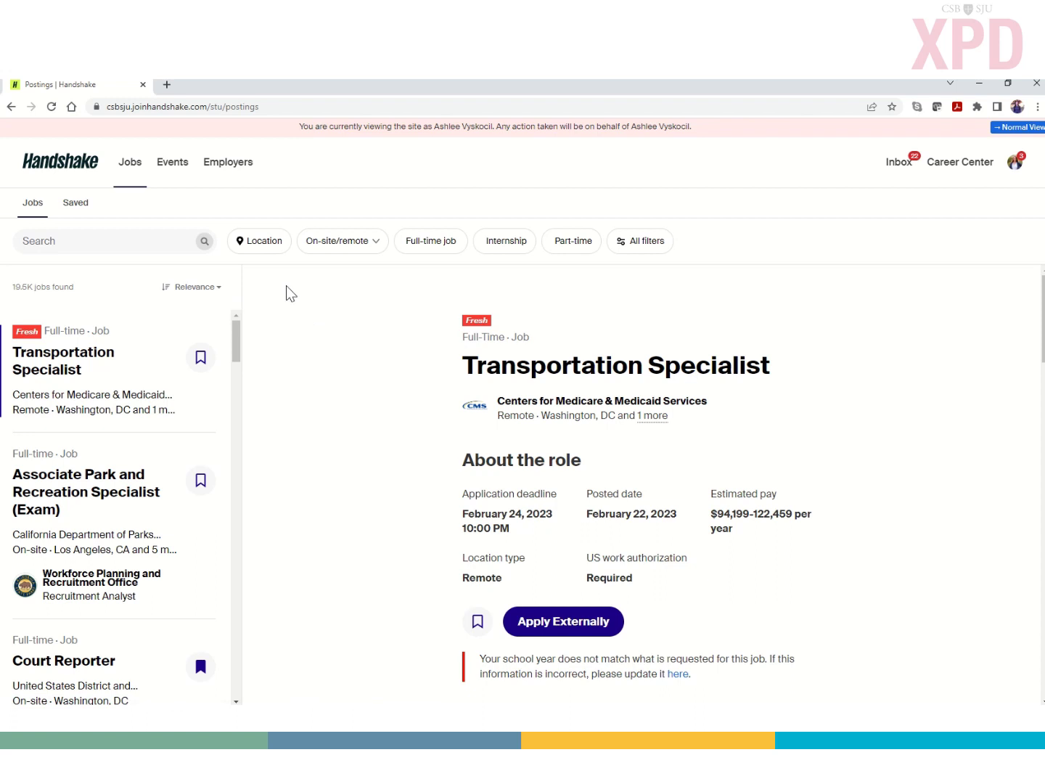
pyautogui.click(128, 241)
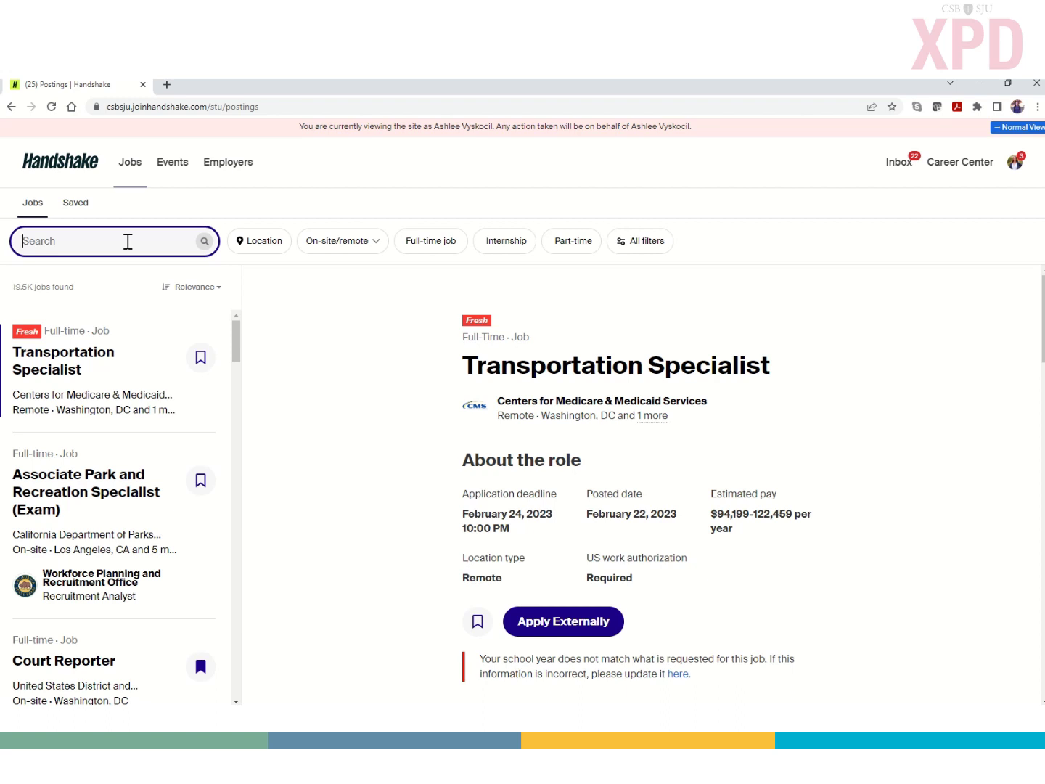
pyautogui.write('marketing')
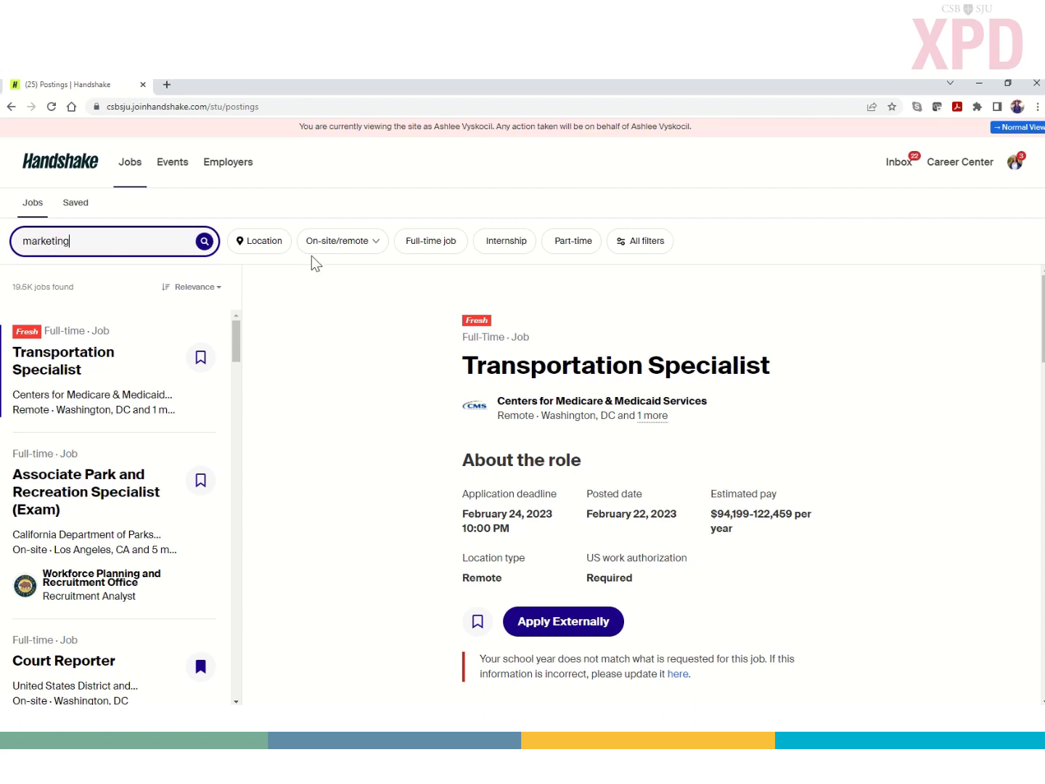
pyautogui.click(270, 246)
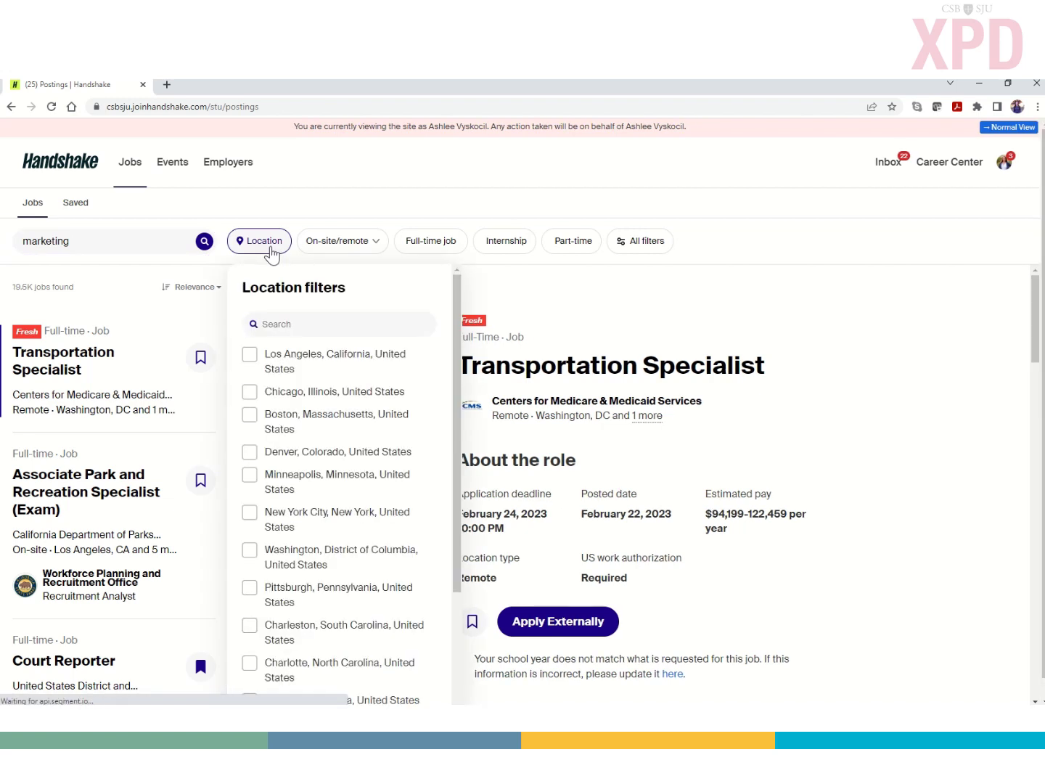
pyautogui.click(314, 357)
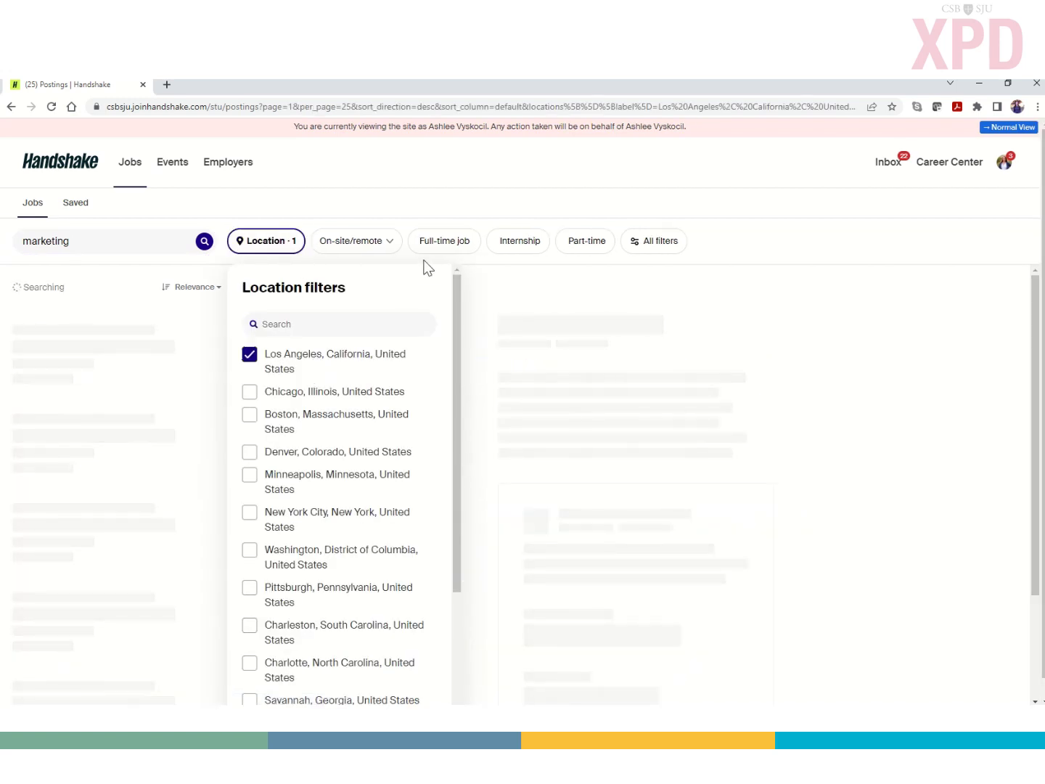
pyautogui.click(517, 247)
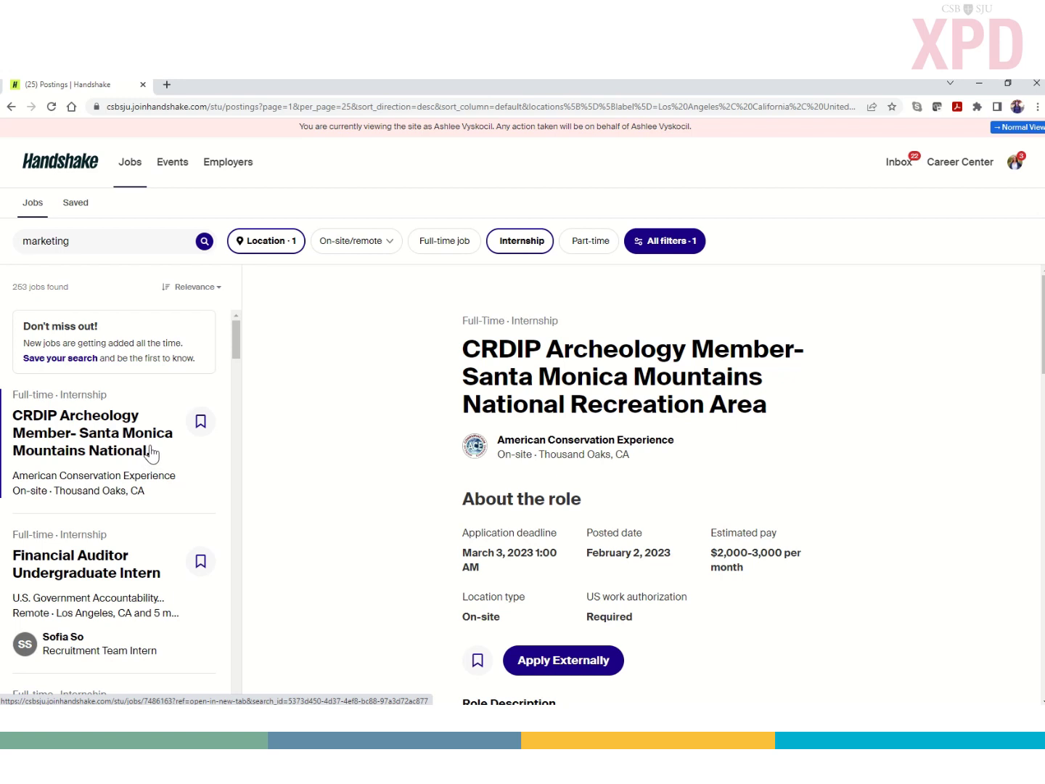
# Step: Recheck the Los Angeles location filter and scroll through the 253 internship results
pyautogui.click(251, 244)
pyautogui.click(260, 243)
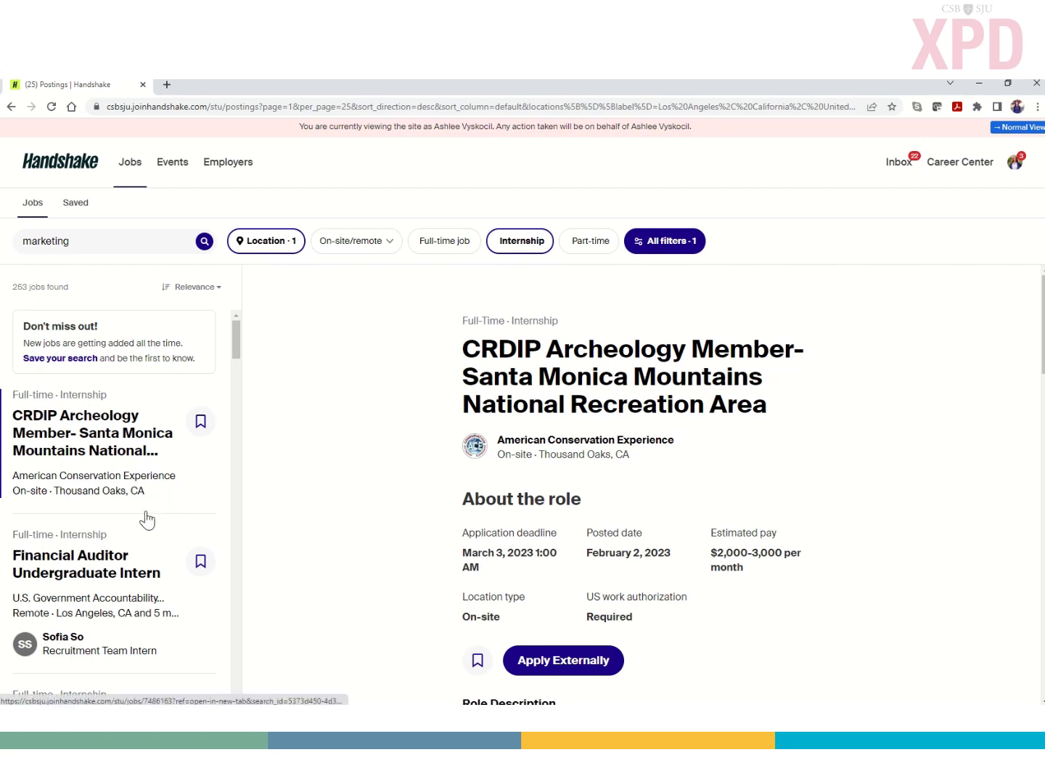
pyautogui.scroll(-1, 144, 518)
pyautogui.scroll(-4, 141, 520)
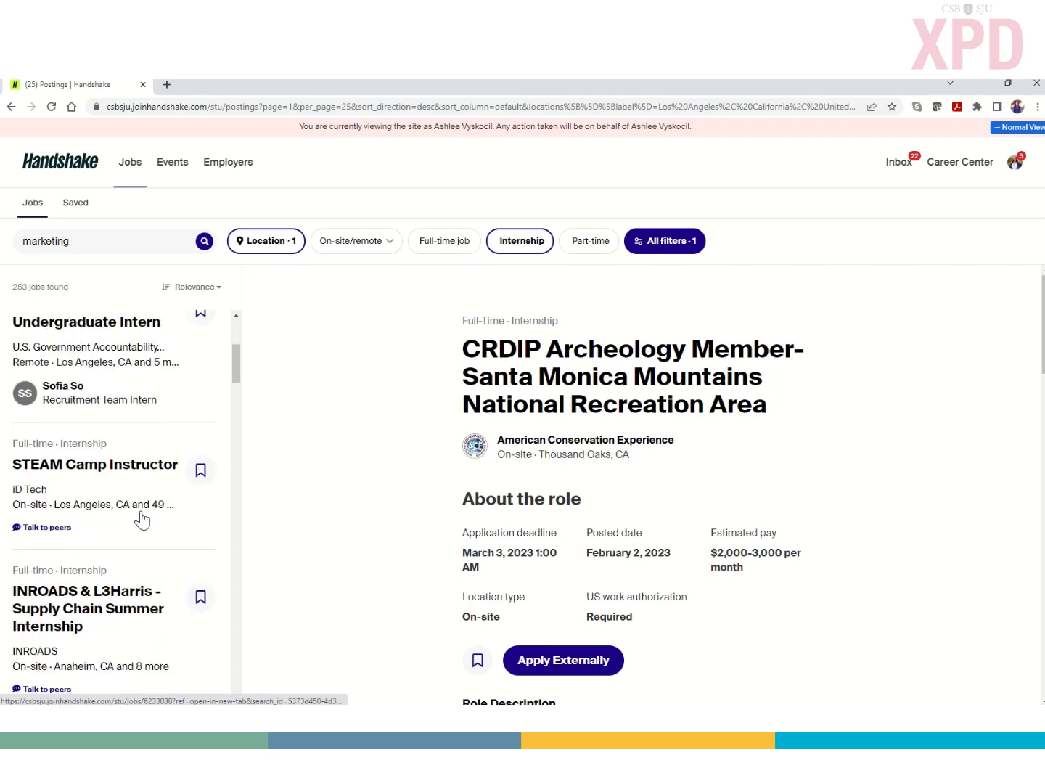
pyautogui.scroll(5, 141, 517)
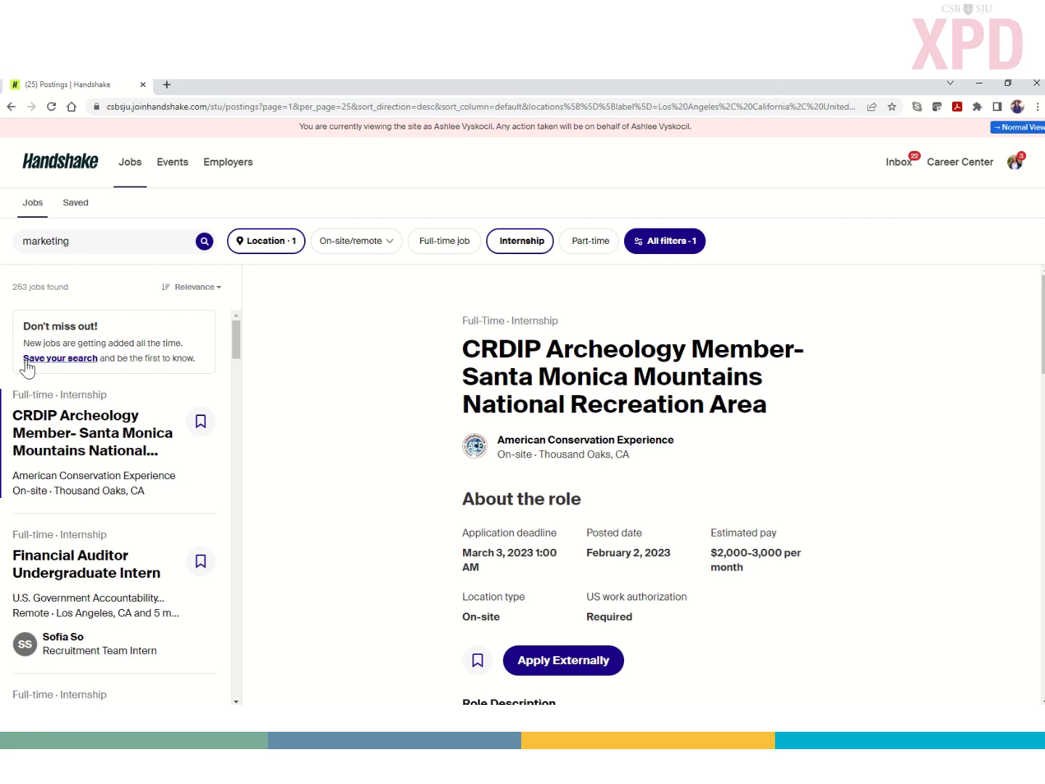
pyautogui.click(65, 361)
pyautogui.click(66, 368)
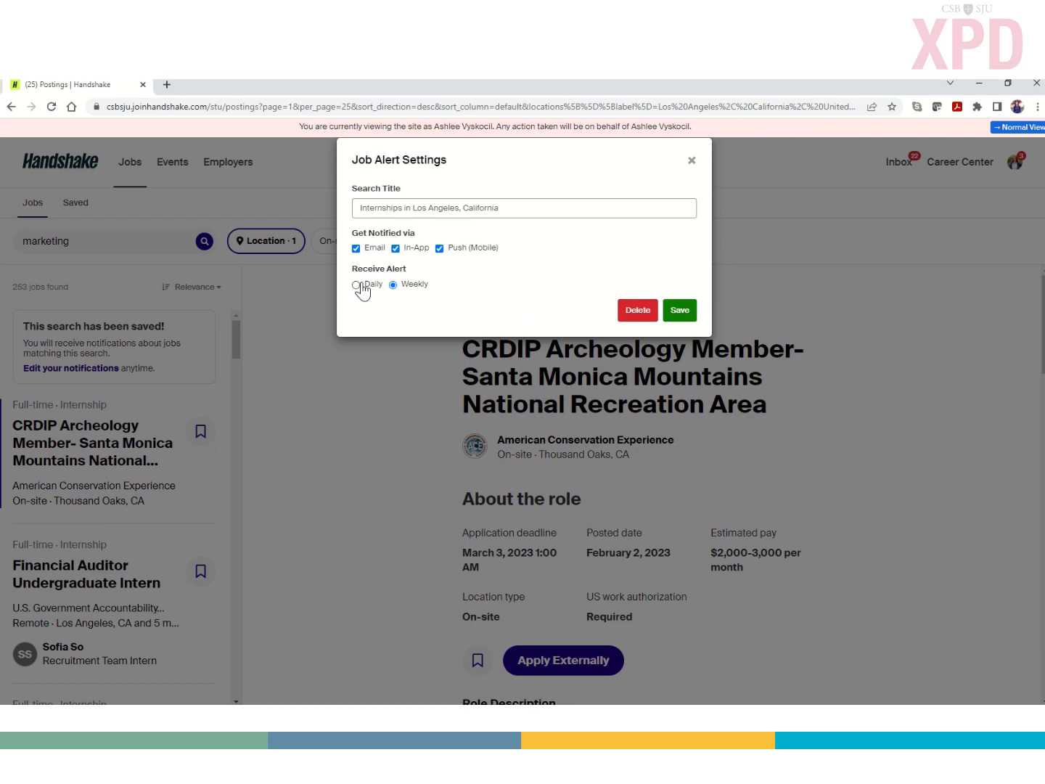
pyautogui.click(638, 311)
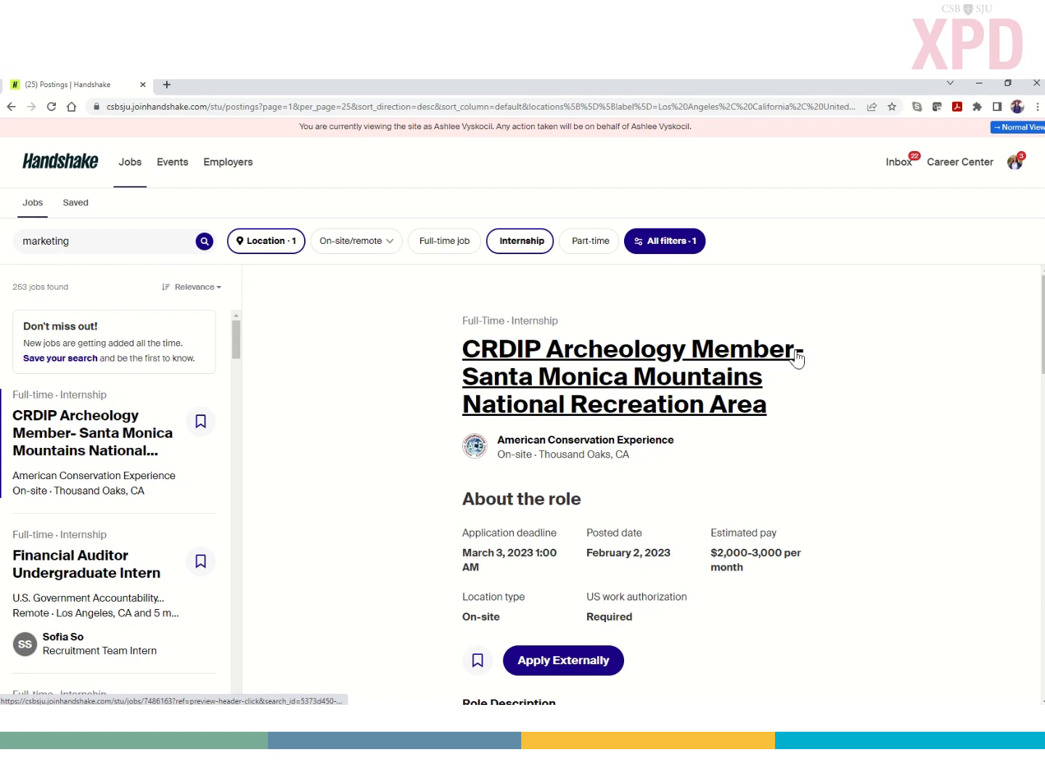
# Step: Open the College of Saint Benedict & Saint John's University career center and scroll to its curated employers
pyautogui.click(956, 167)
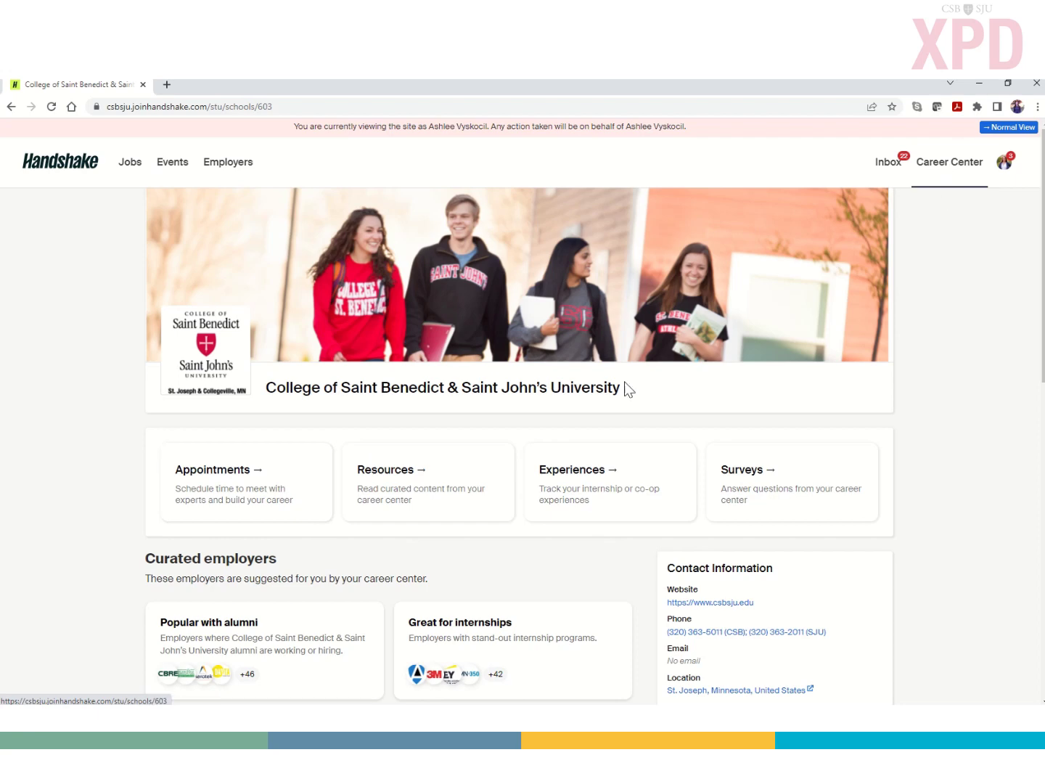
pyautogui.click(239, 485)
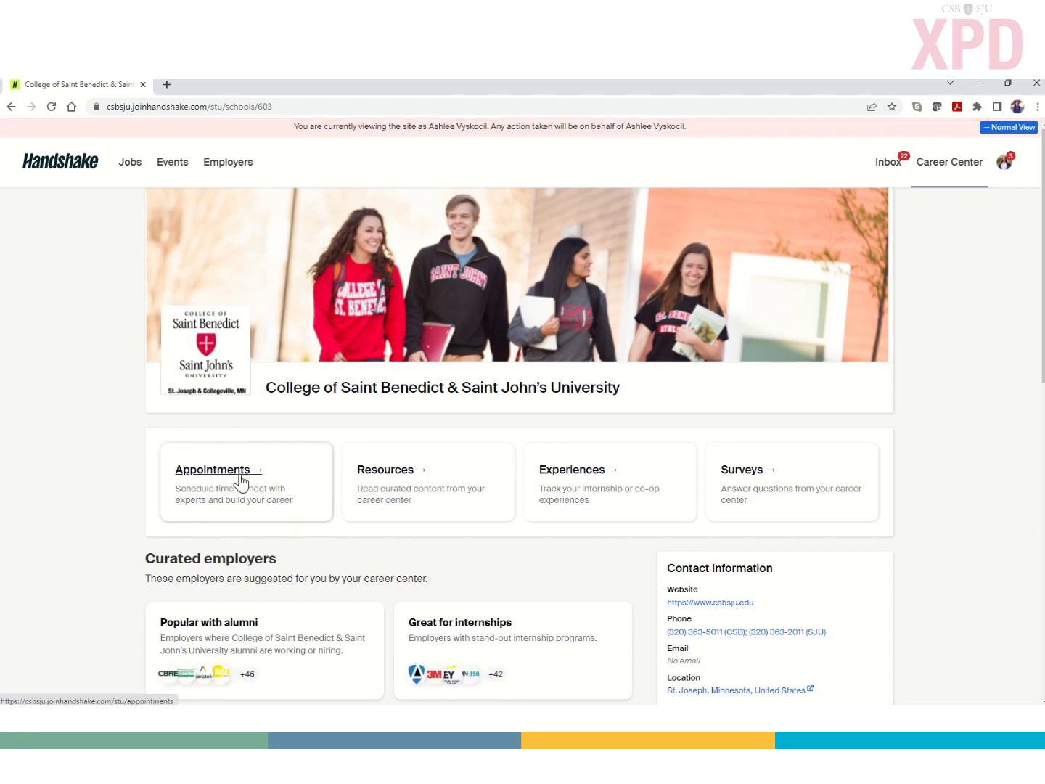
pyautogui.scroll(-4, 508, 482)
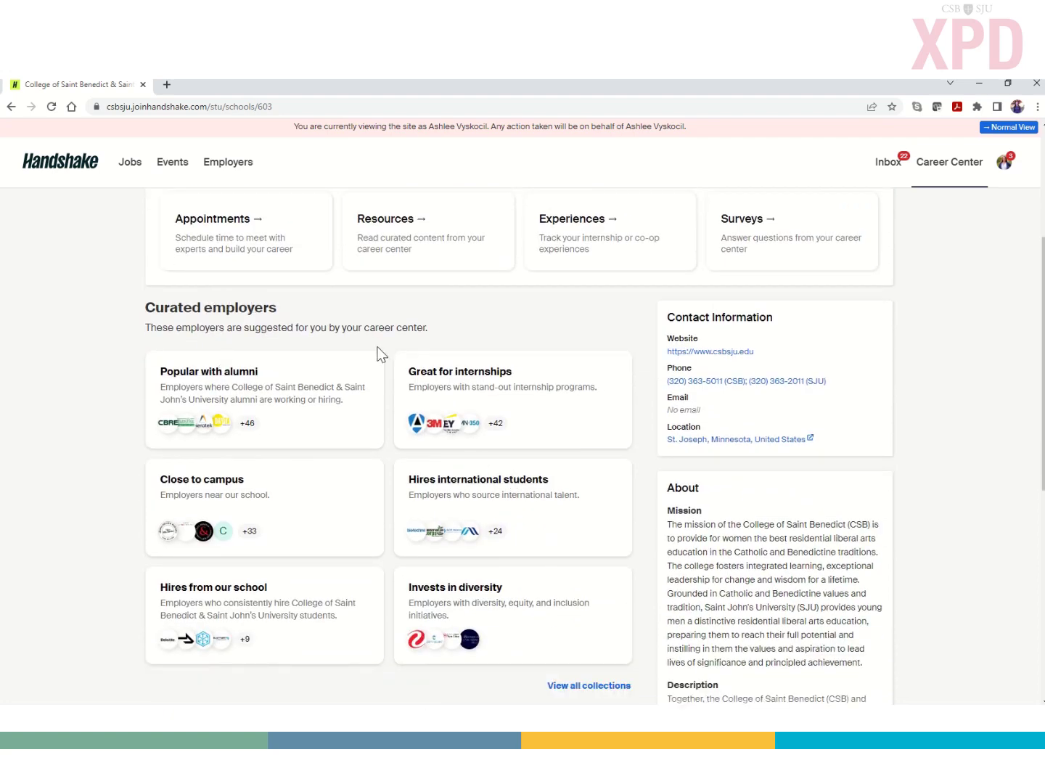
pyautogui.scroll(-1, 539, 421)
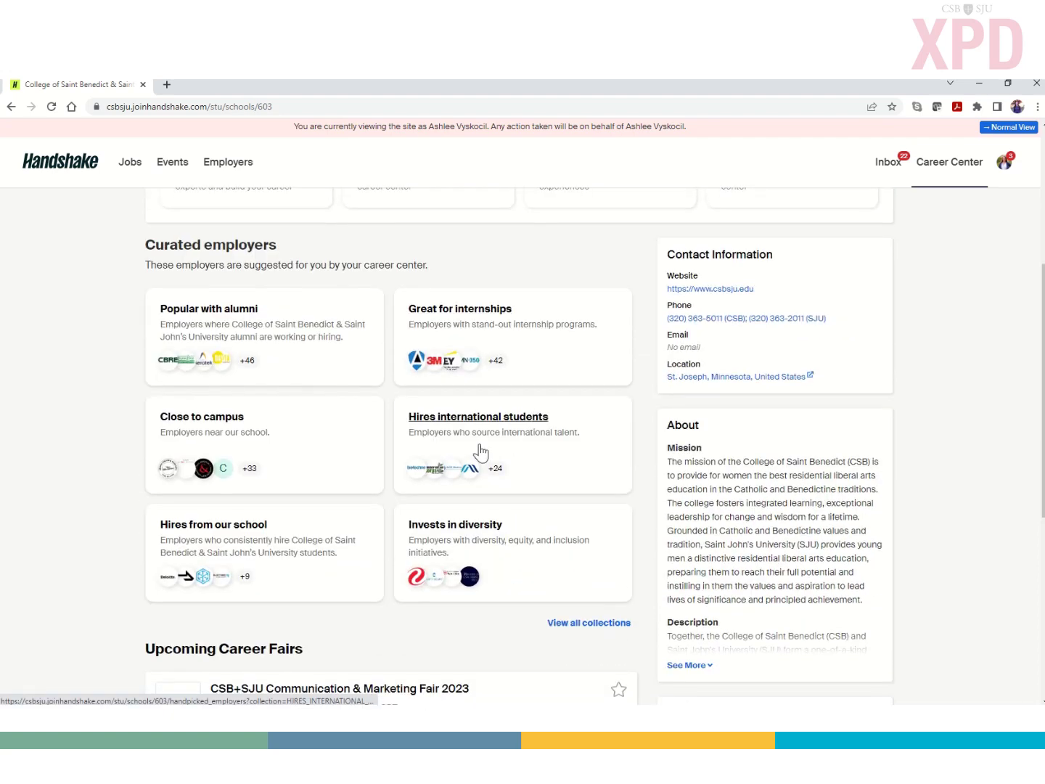